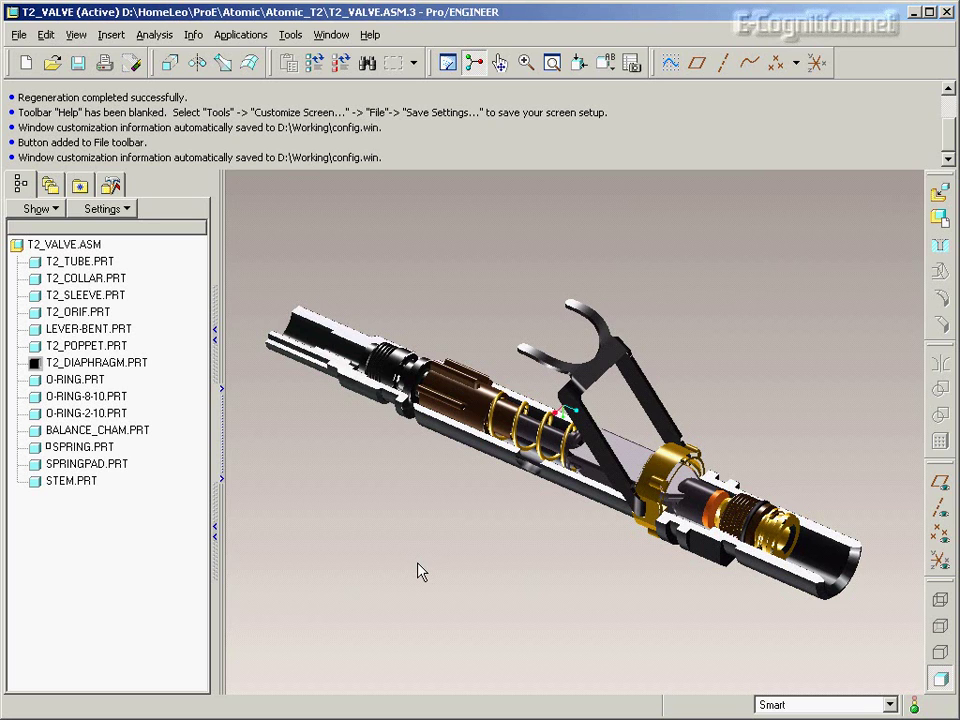
Open the System Colors dialog from View > Display Settings.
{"action": "left_click", "coordinate": [77, 36]}
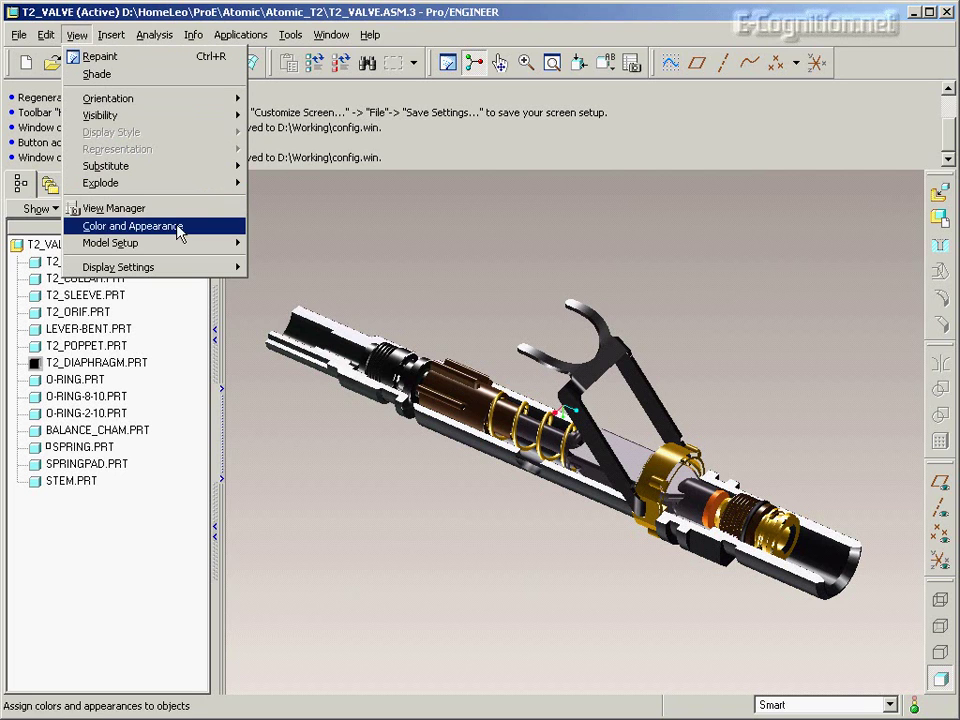
{"action": "mouse_move", "coordinate": [192, 268]}
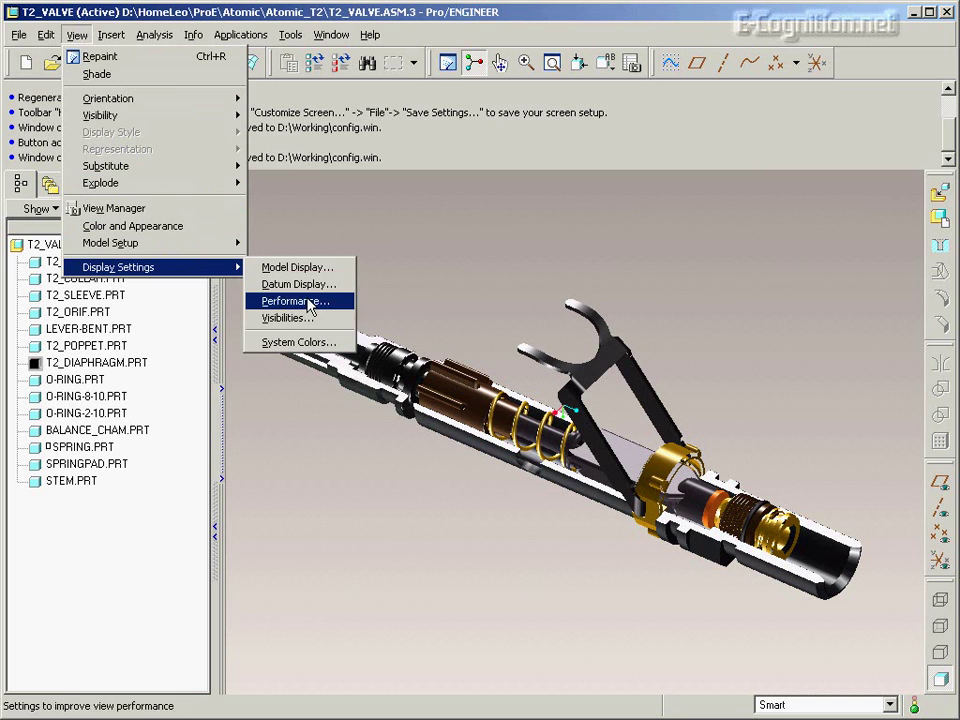
{"action": "left_click", "coordinate": [345, 335]}
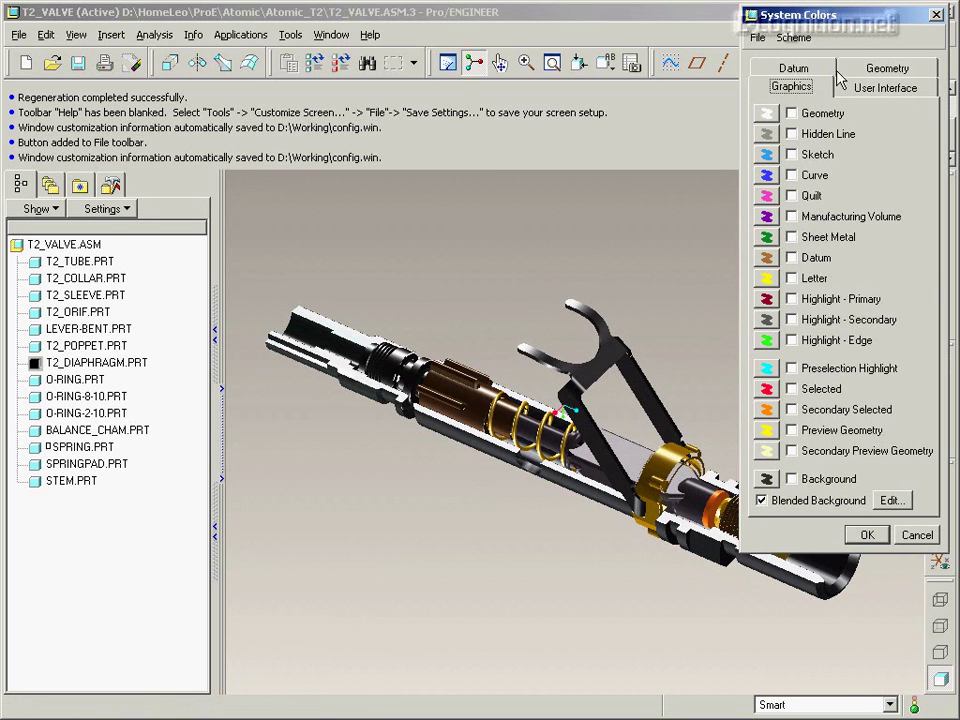
{"action": "left_click", "coordinate": [801, 42]}
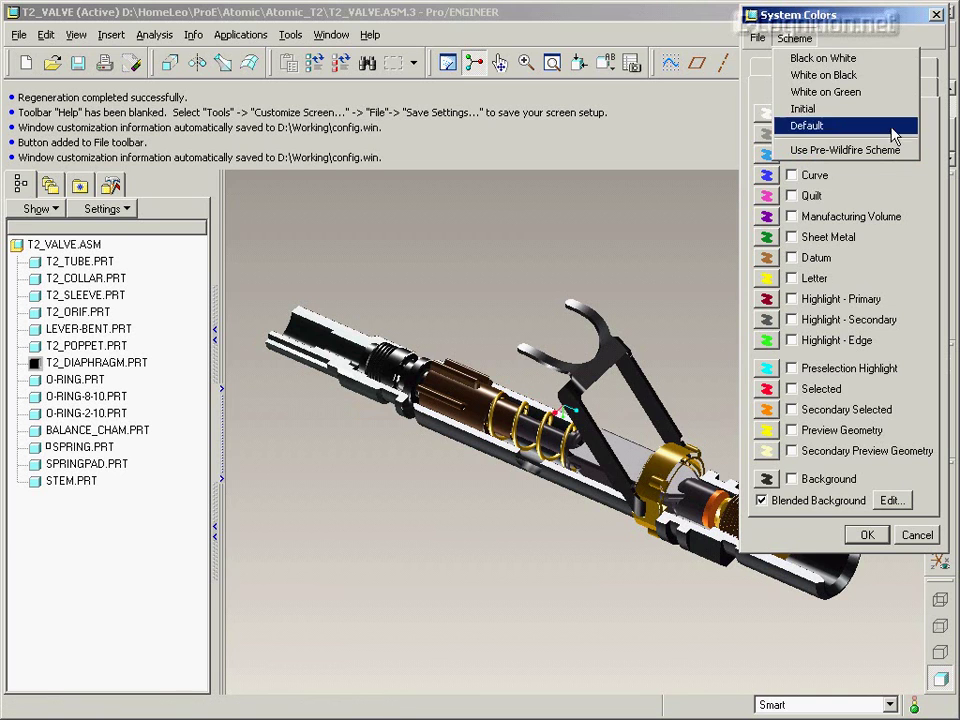
Set the background colour's red and green to 0 for dark navy, and turn off Blended Background.
{"action": "left_click", "coordinate": [876, 37]}
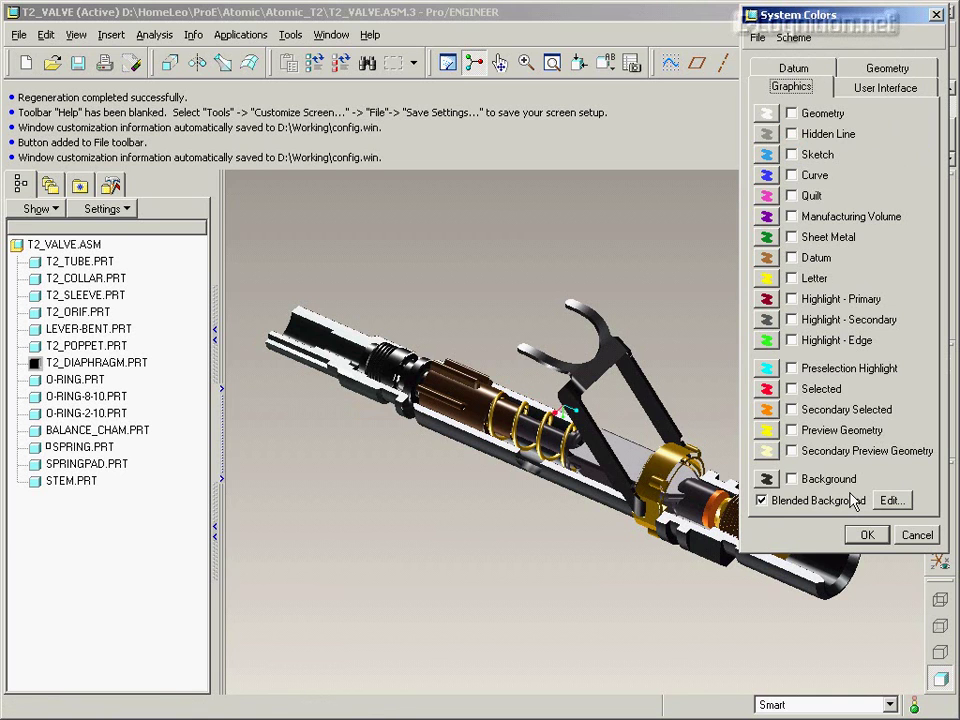
{"action": "left_click", "coordinate": [767, 479]}
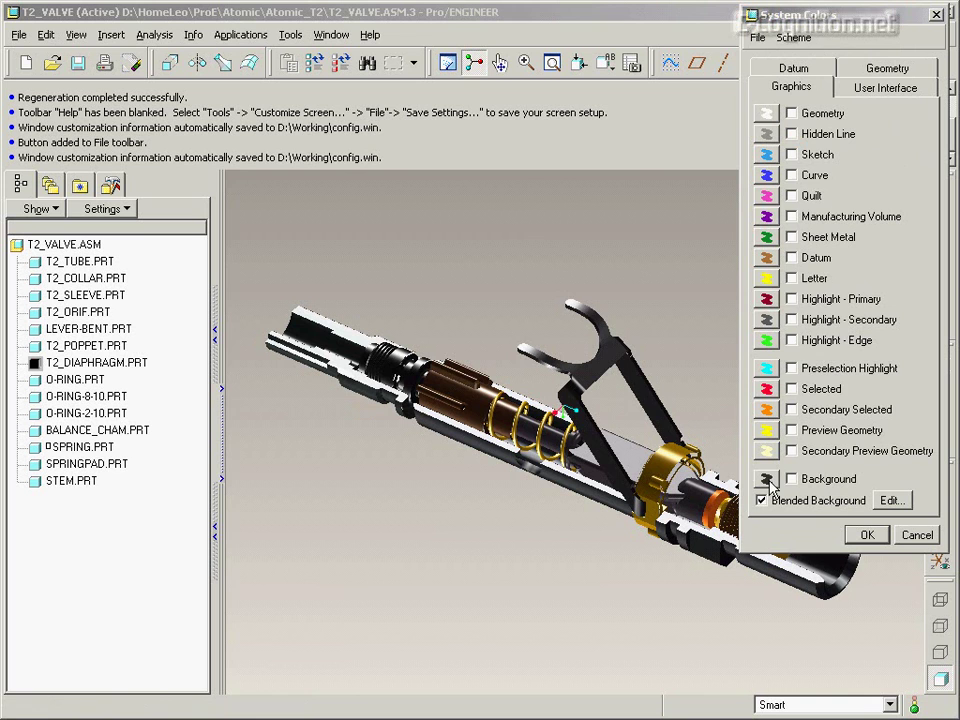
{"action": "left_click_drag", "start_coordinate": [905, 173], "coordinate": [611, 197]}
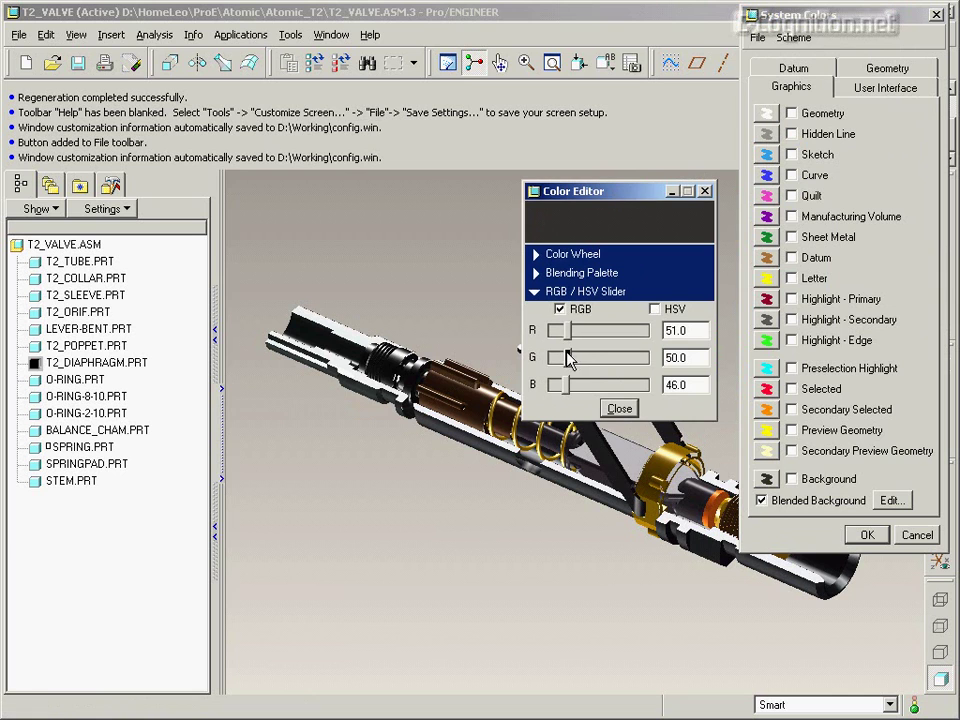
{"action": "mouse_move", "coordinate": [565, 357]}
{"action": "left_mouse_down"}
{"action": "mouse_move", "coordinate": [551, 358]}
{"action": "mouse_move", "coordinate": [553, 340]}
{"action": "left_mouse_up"}
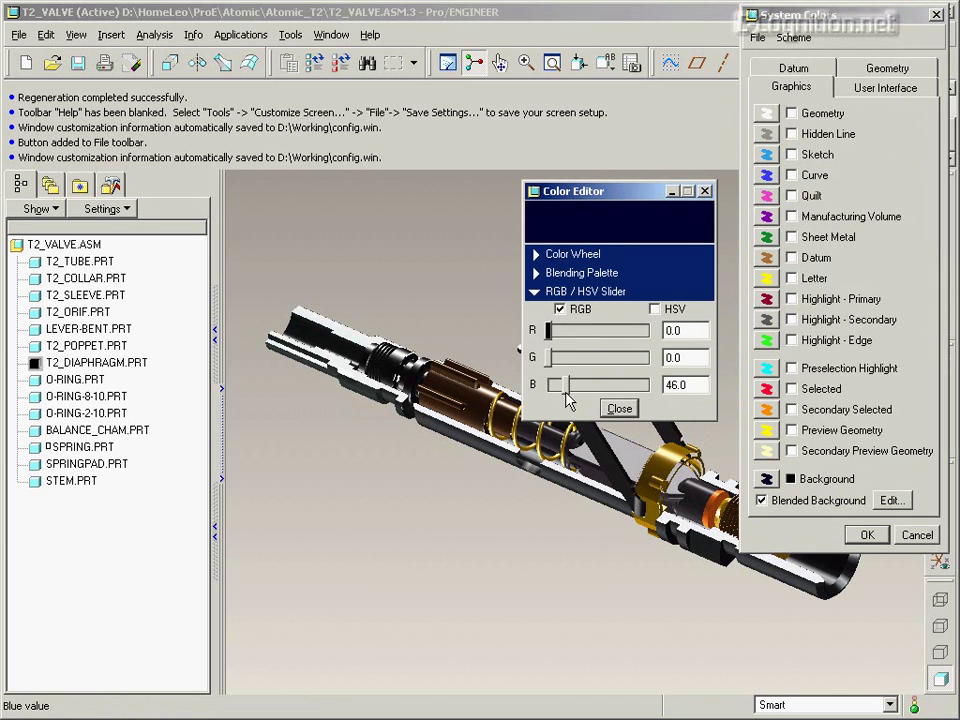
{"action": "left_click", "coordinate": [619, 409]}
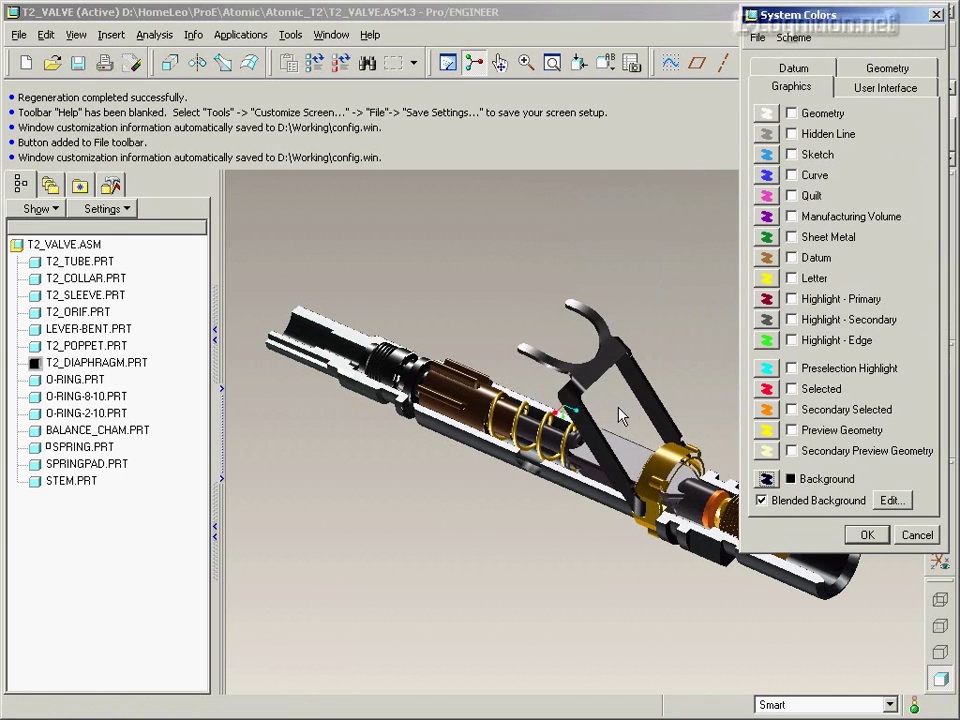
{"action": "left_click", "coordinate": [762, 501]}
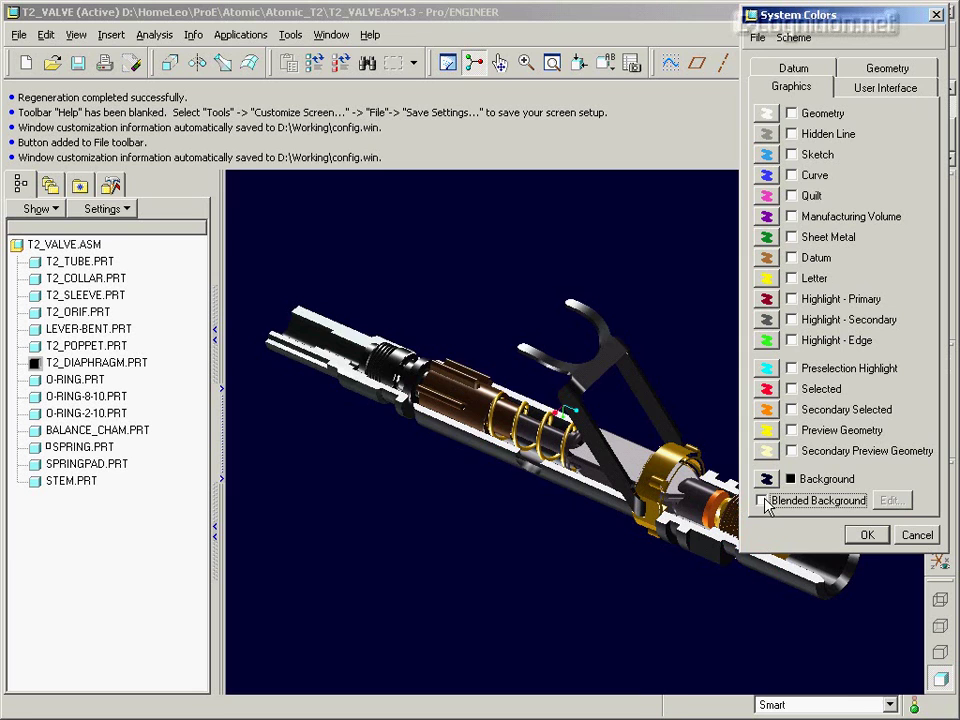
Re-enable Blended Background and check the top blend colour's values without changing them.
{"action": "left_click", "coordinate": [762, 501]}
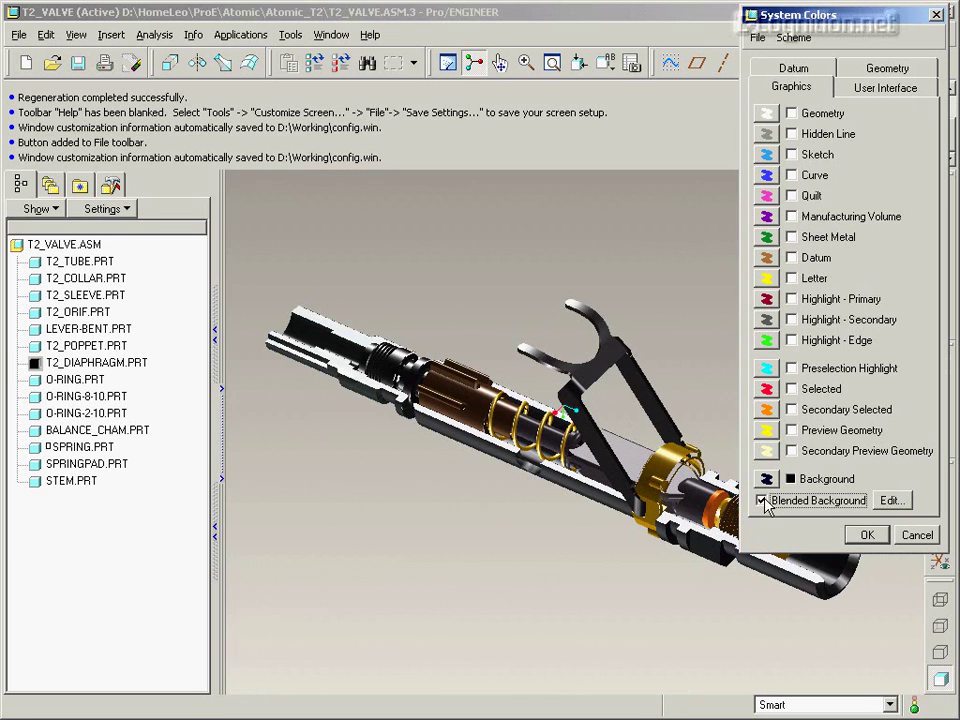
{"action": "left_click", "coordinate": [889, 500]}
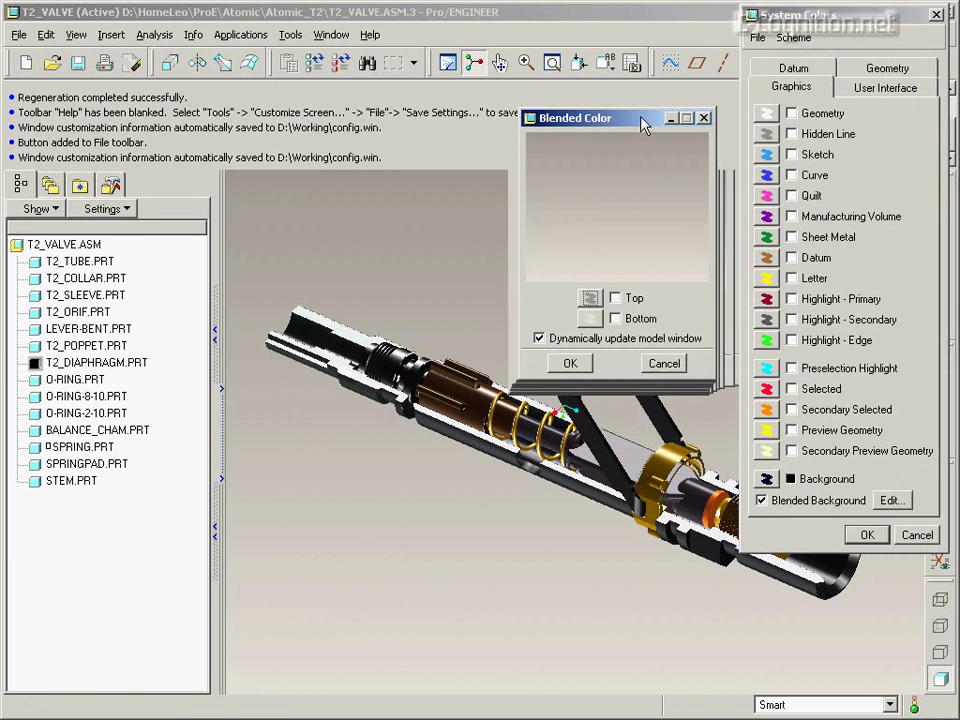
{"action": "left_click", "coordinate": [590, 298]}
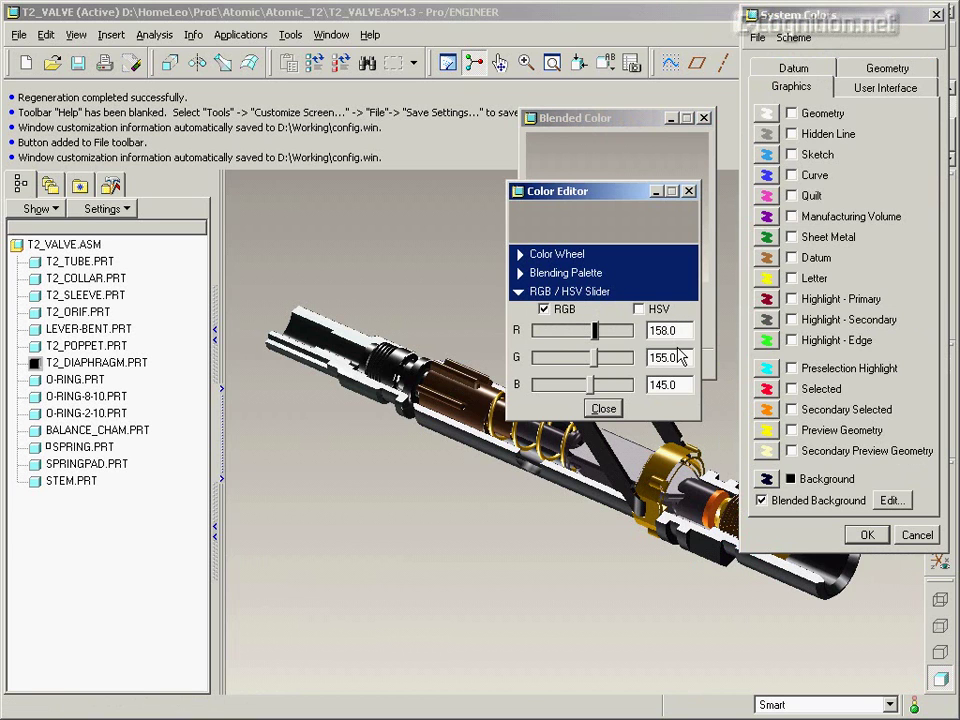
{"action": "left_click", "coordinate": [603, 406]}
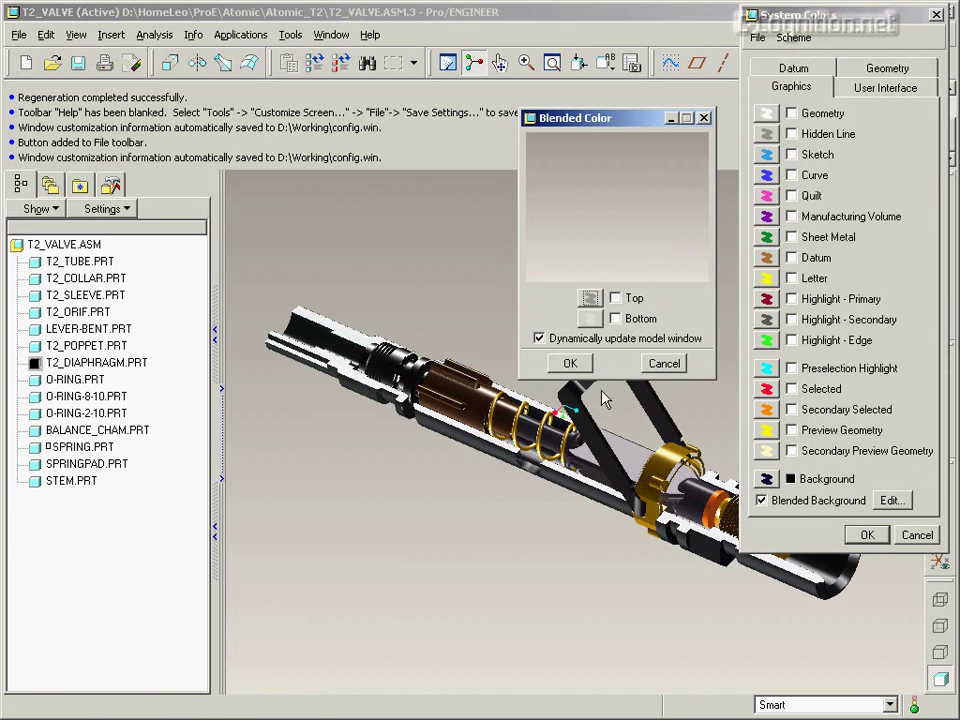
Set the bottom blend colour to RGB 158, 155, 145.
{"action": "left_click", "coordinate": [590, 318]}
{"action": "double_click", "coordinate": [659, 331]}
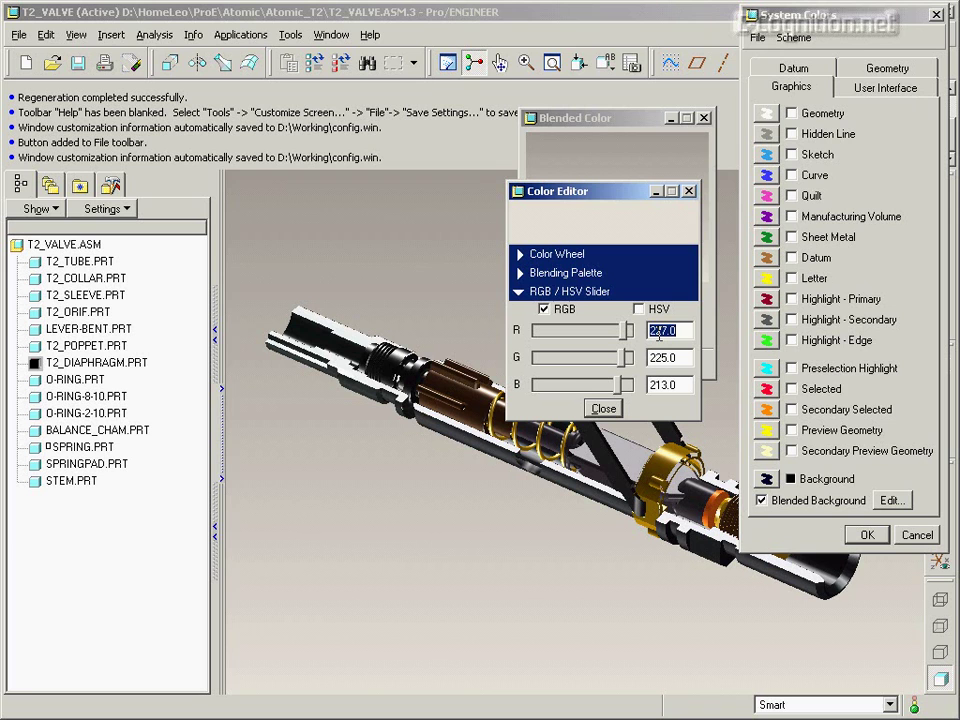
{"action": "type", "text": "158"}
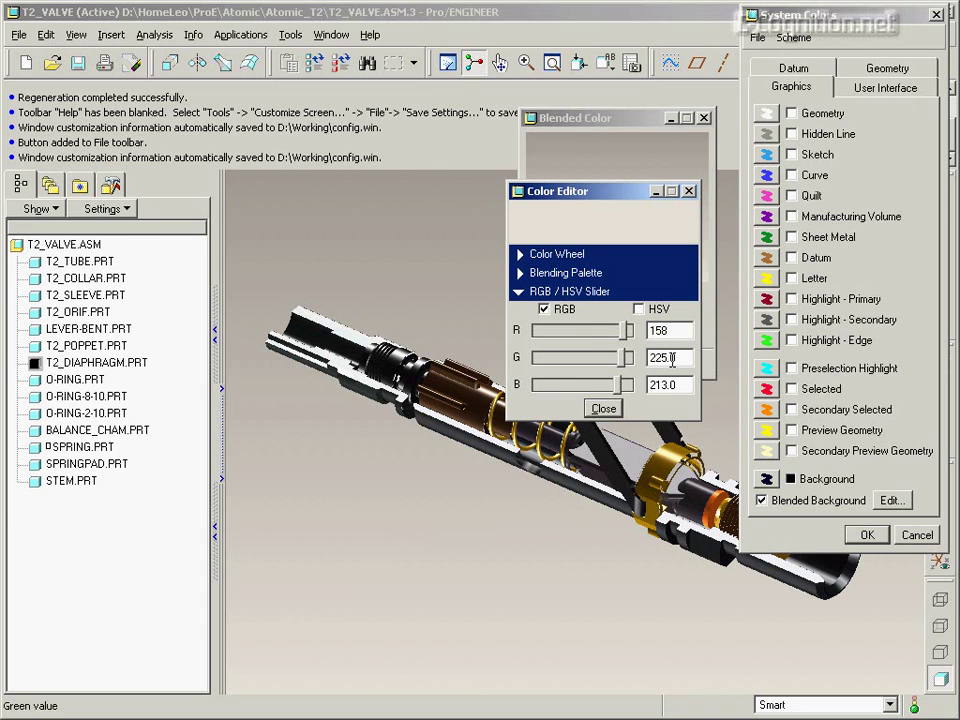
{"action": "double_click", "coordinate": [668, 358]}
{"action": "type", "text": "155"}
{"action": "double_click", "coordinate": [668, 385]}
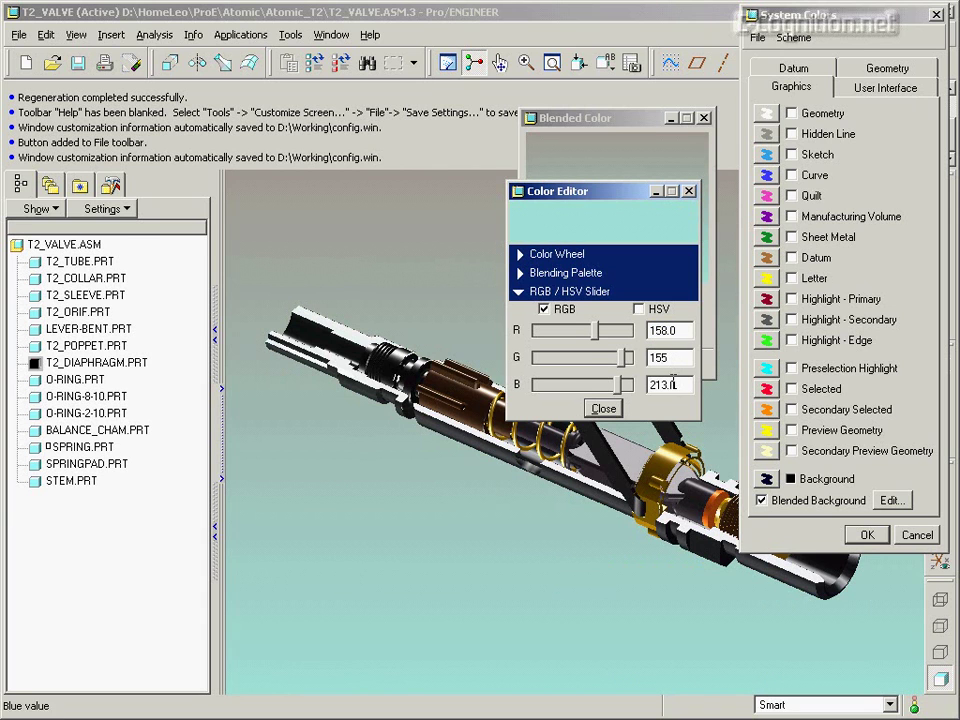
{"action": "type", "text": "145"}
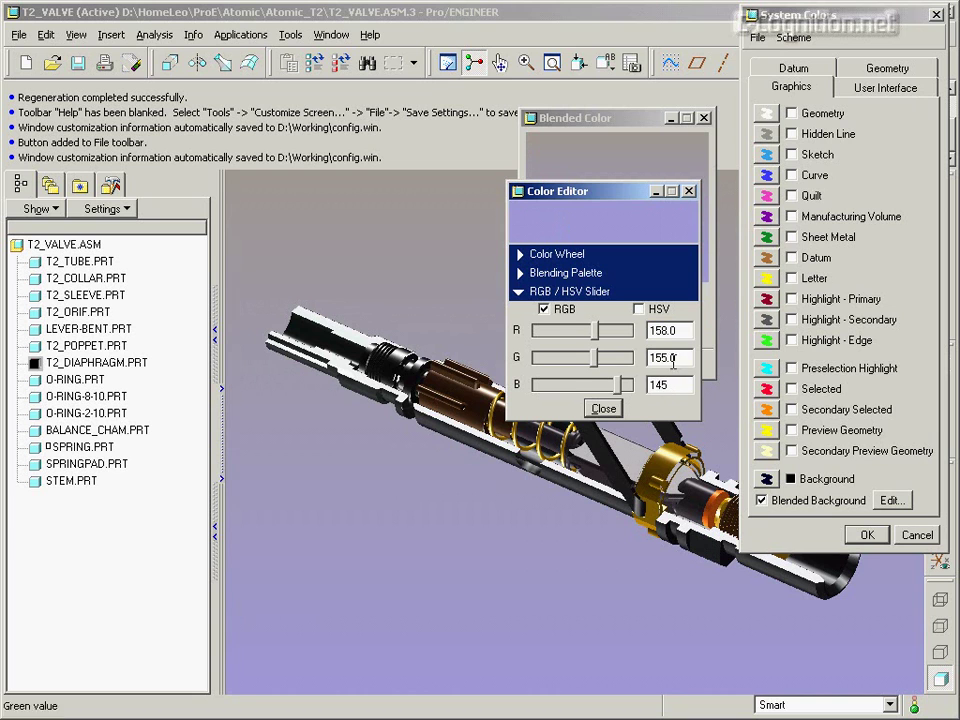
{"action": "double_click", "coordinate": [668, 357]}
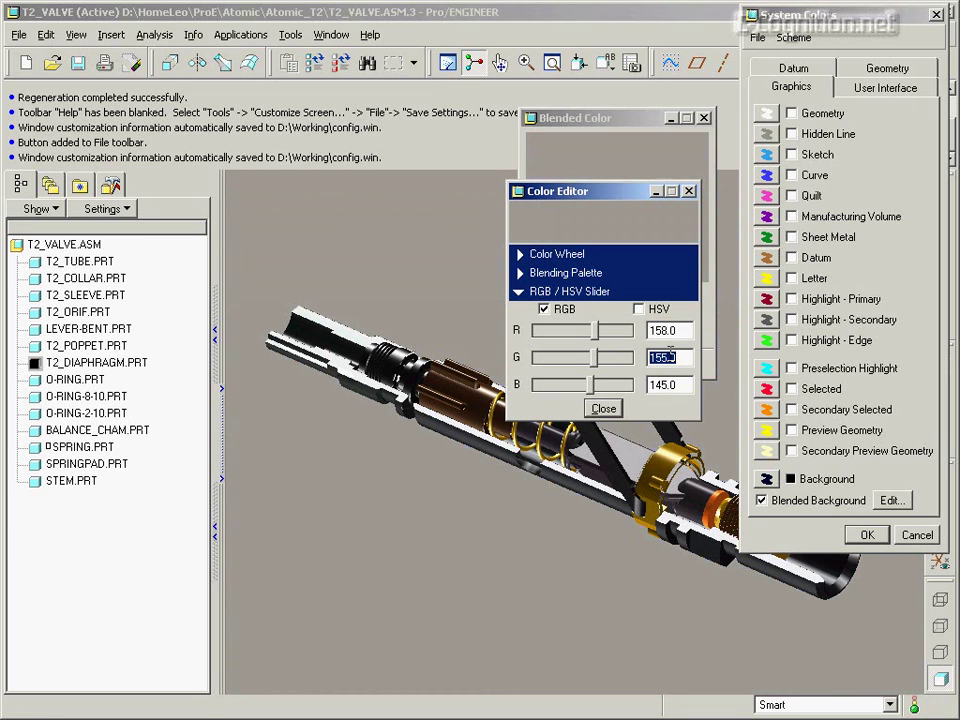
{"action": "left_click", "coordinate": [605, 408]}
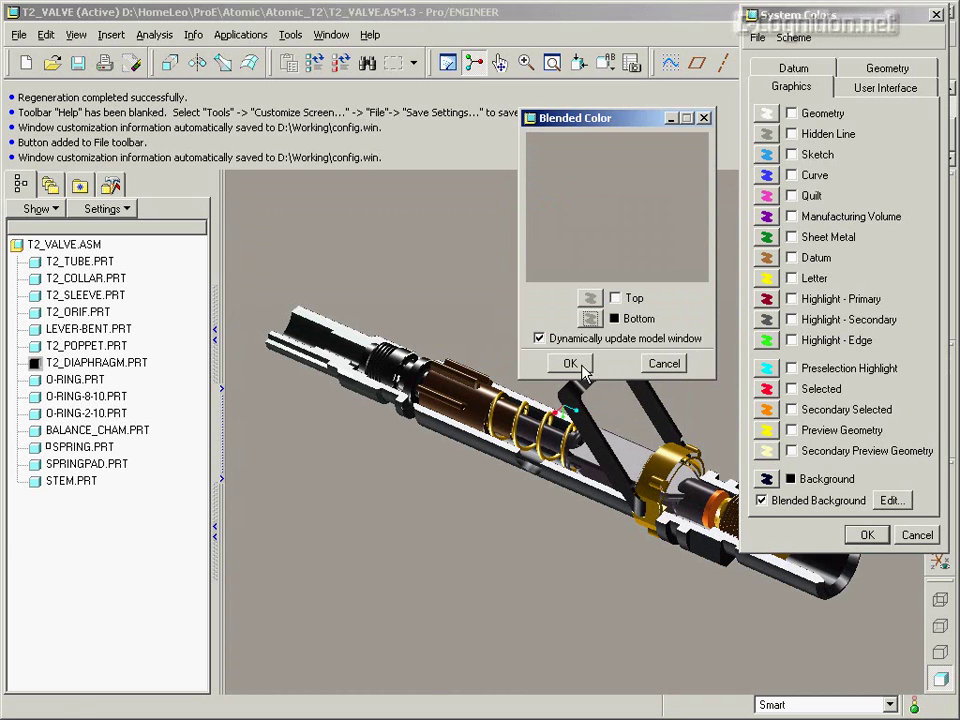
Confirm the Blended Color dialog so the grey top and bottom colours take effect.
{"action": "left_click", "coordinate": [576, 366]}
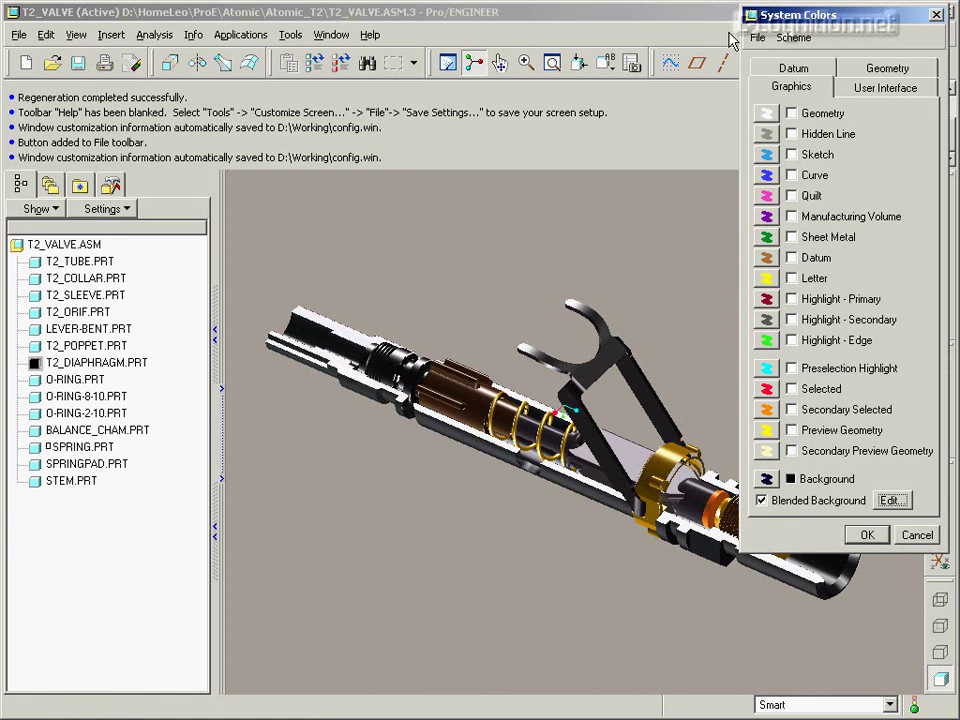
Save the system colours to the Working folder as syscol.scl.
{"action": "left_click", "coordinate": [759, 38]}
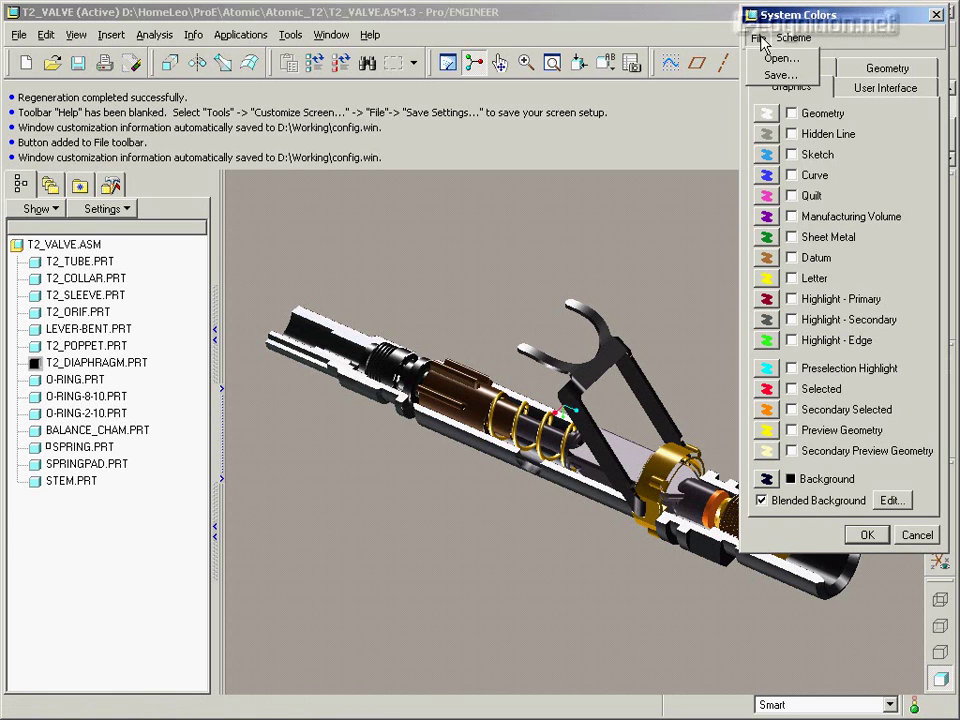
{"action": "left_click", "coordinate": [780, 76]}
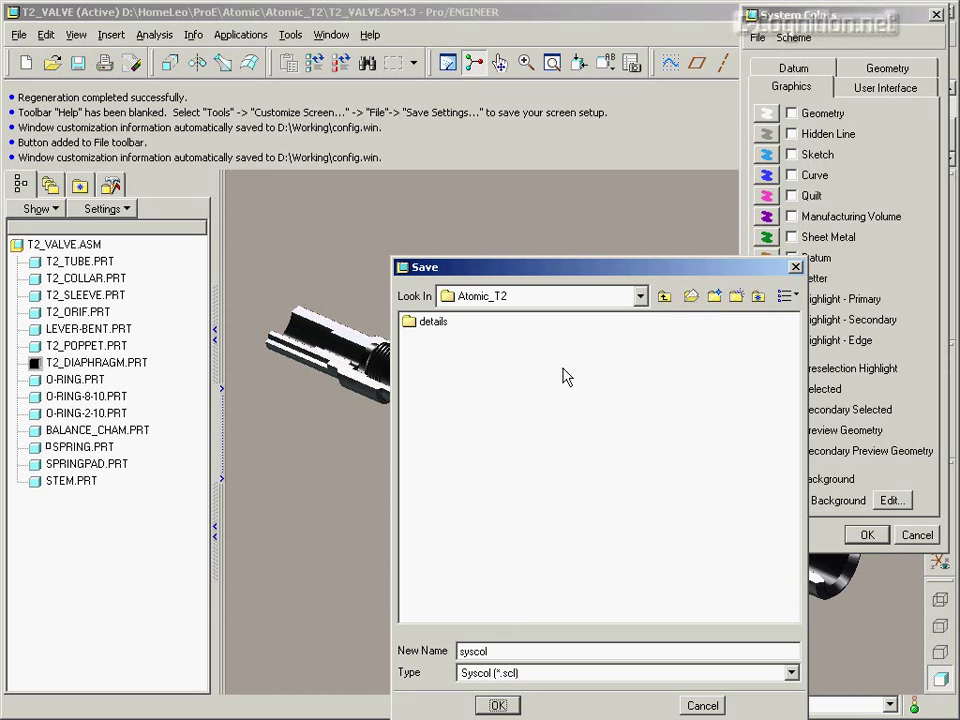
{"action": "left_click", "coordinate": [715, 297]}
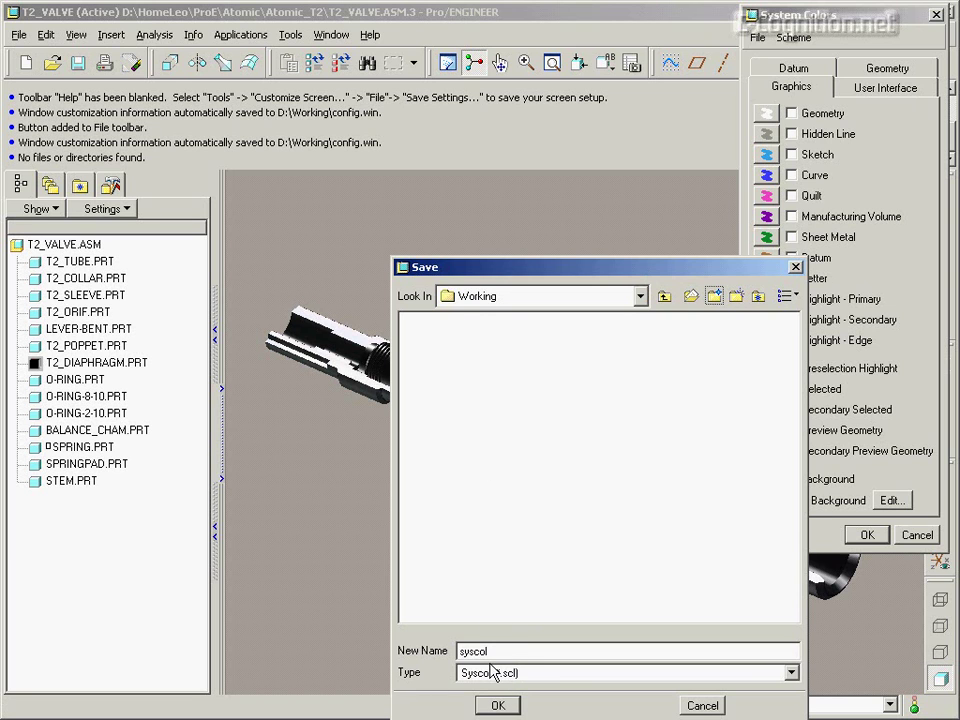
{"action": "left_click", "coordinate": [498, 705]}
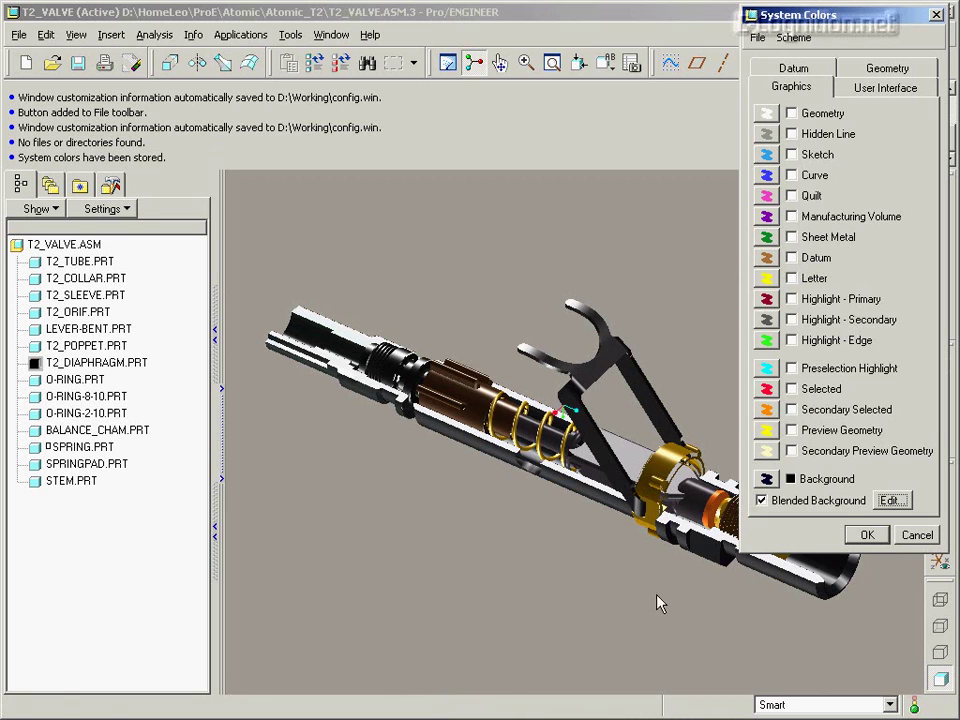
Accept the System Colors changes, then reopen the System Colors dialog.
{"action": "left_click", "coordinate": [866, 535]}
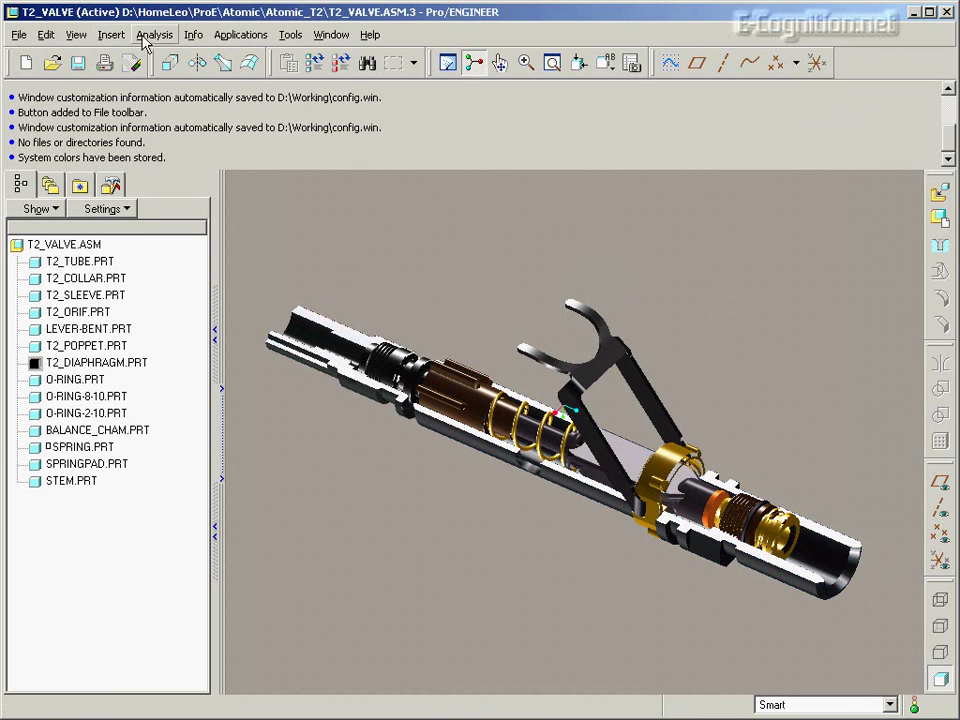
{"action": "left_click", "coordinate": [87, 38]}
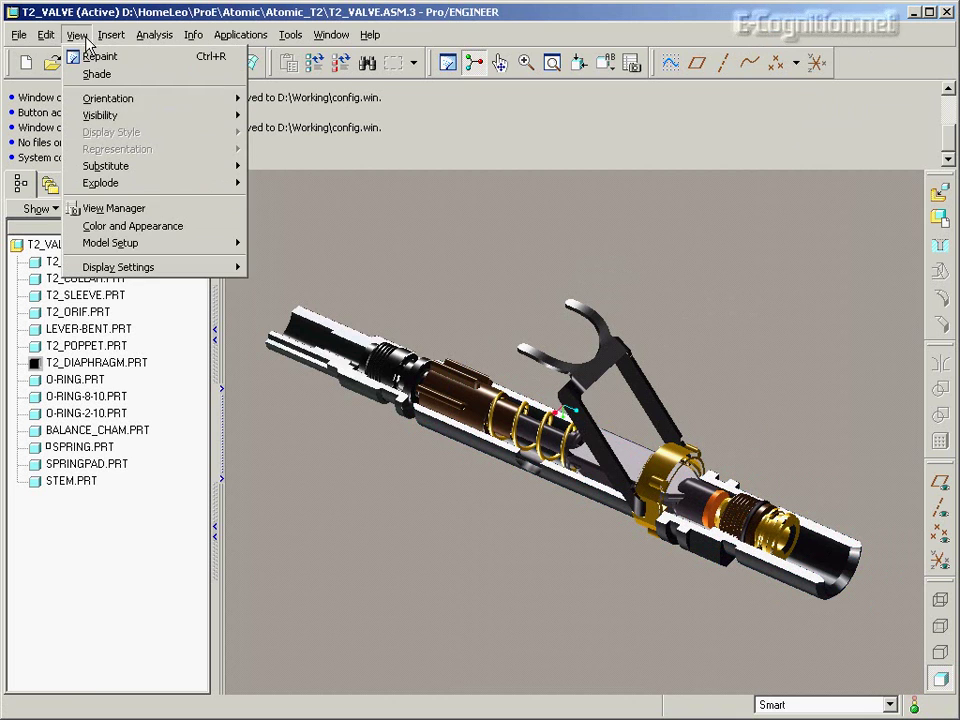
{"action": "mouse_move", "coordinate": [141, 267]}
{"action": "left_click", "coordinate": [298, 342]}
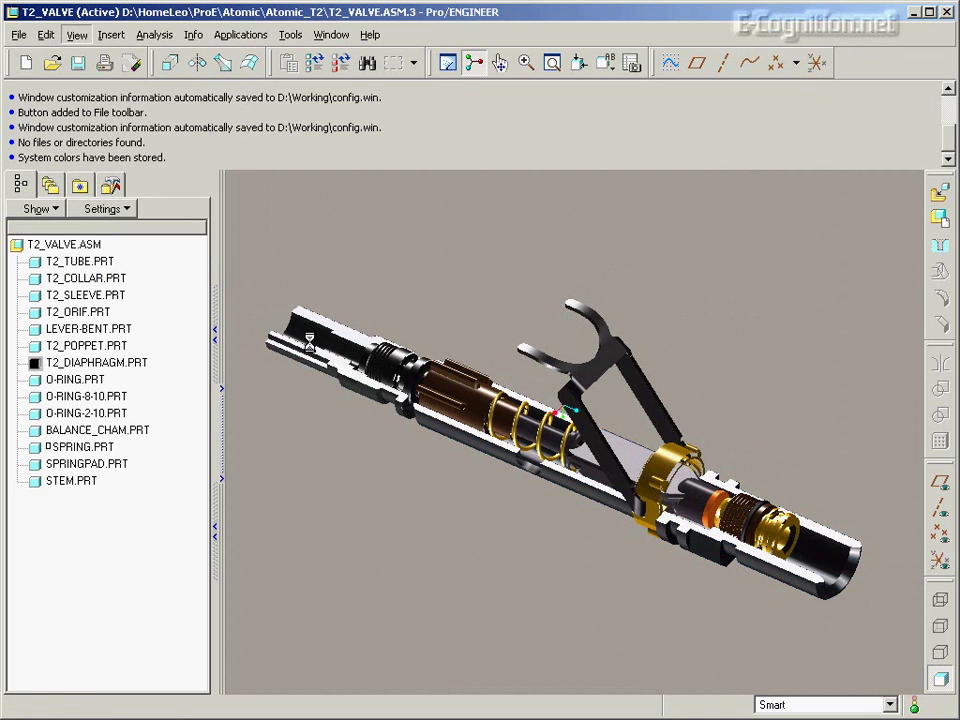
Verify syscol.scl is listed in the Working folder, then cancel both dialogs.
{"action": "left_click", "coordinate": [765, 38]}
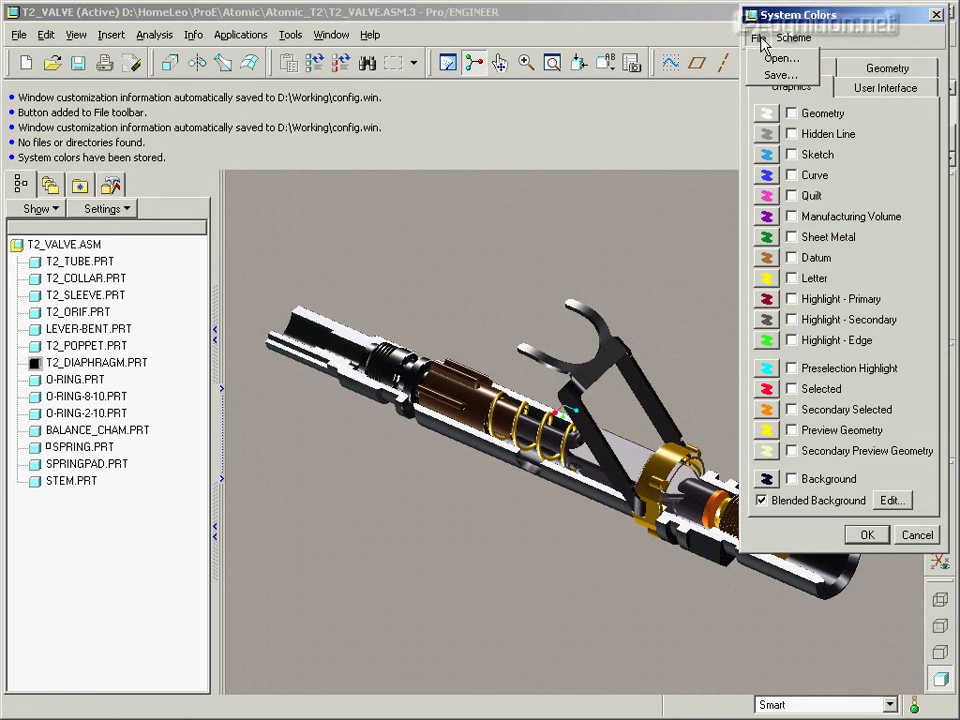
{"action": "left_click", "coordinate": [765, 62]}
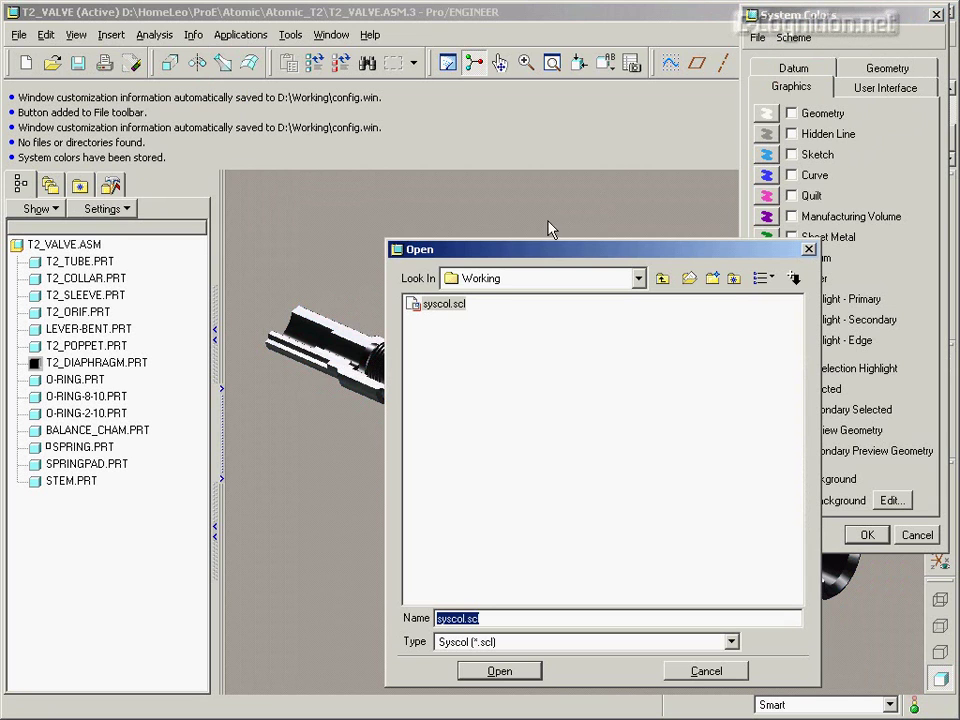
{"action": "left_click", "coordinate": [718, 668]}
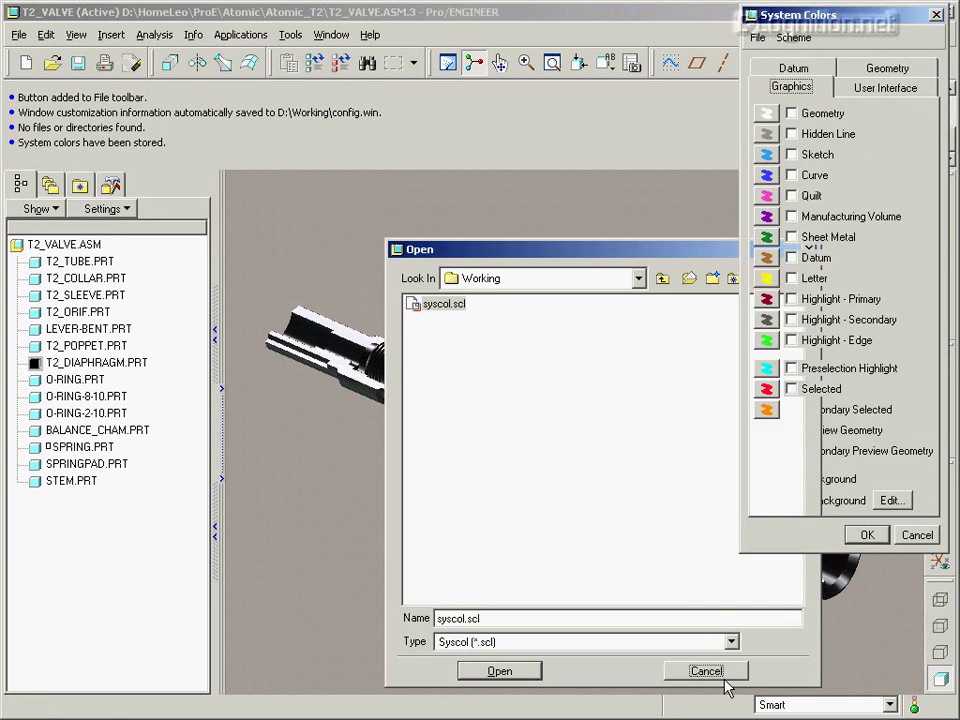
{"action": "left_click", "coordinate": [916, 537]}
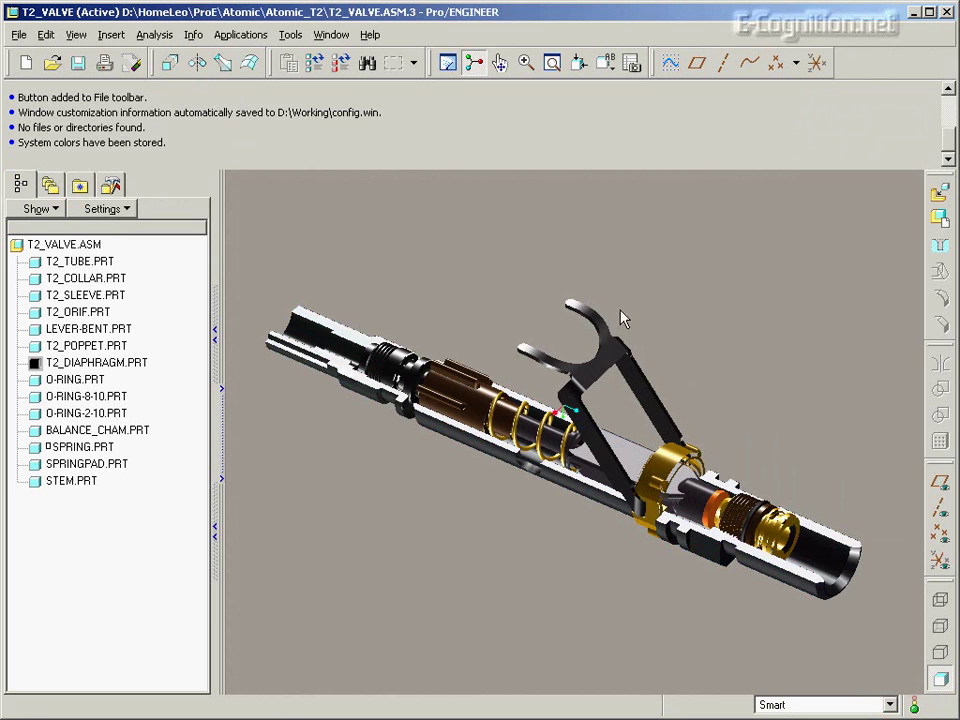
Open Tools > Options for config.pro and enter 'colo' in the Option field.
{"action": "left_click", "coordinate": [290, 34]}
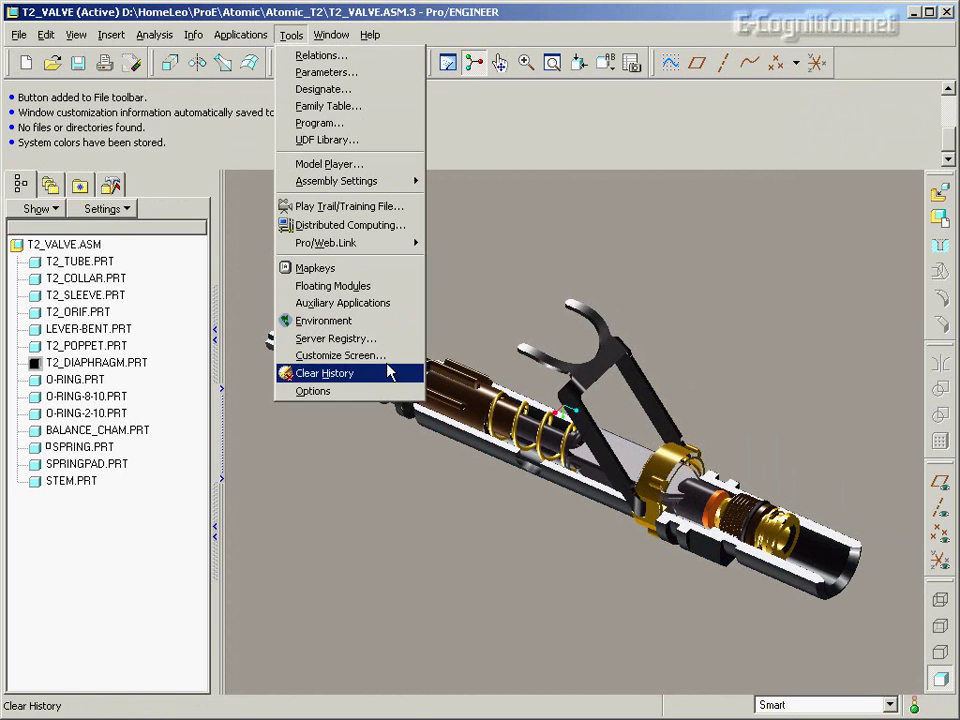
{"action": "left_click", "coordinate": [380, 395]}
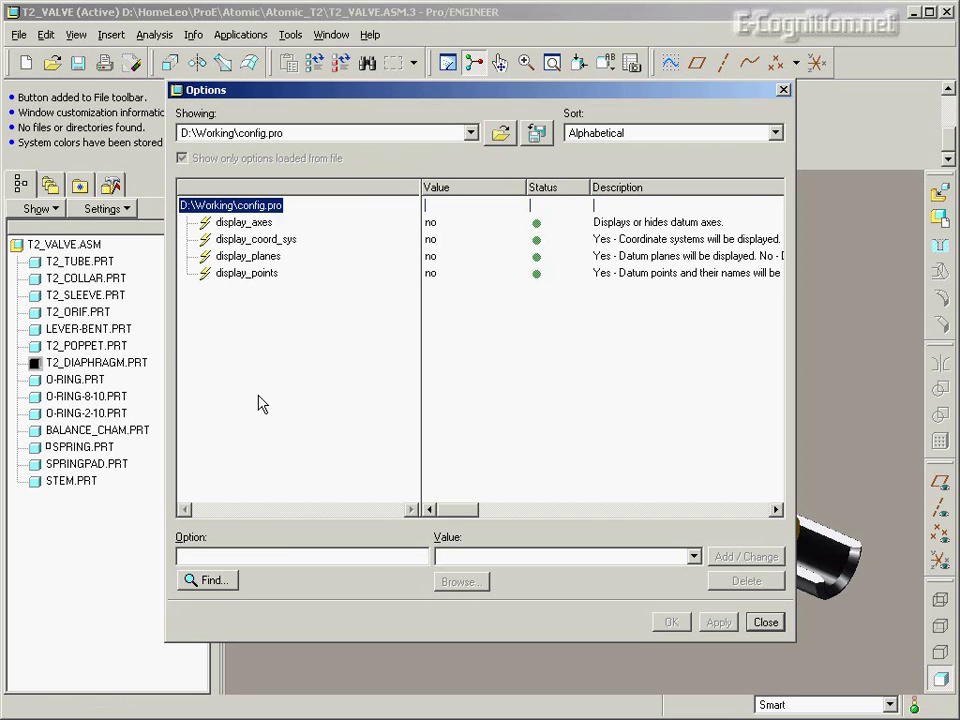
{"action": "type", "text": "co"}
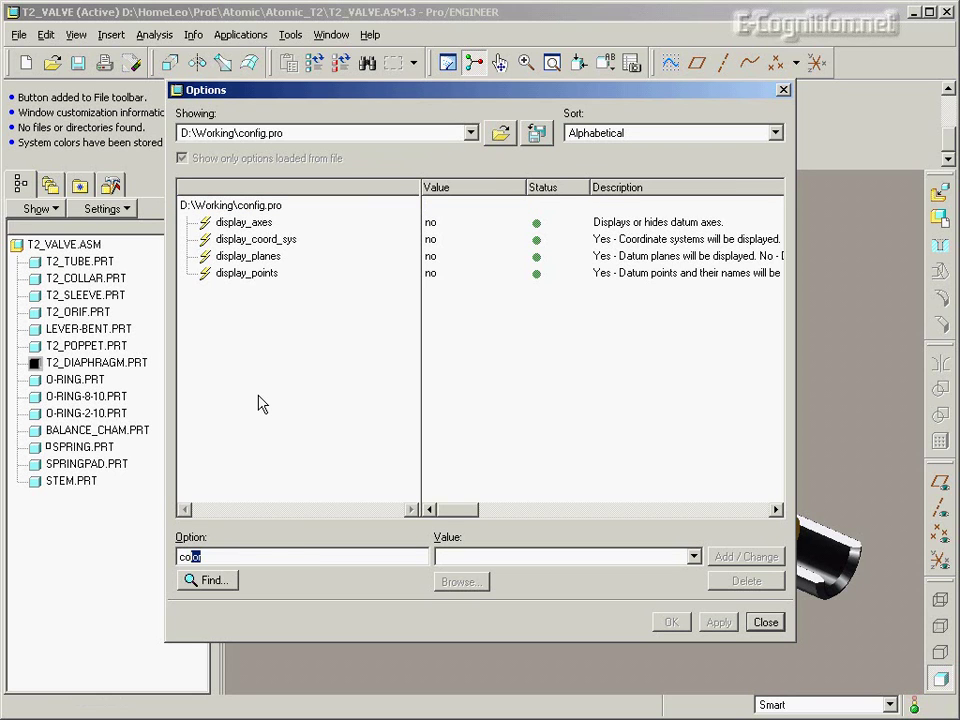
{"action": "type", "text": "lors"}
Search the available options for 'color' and select system_colors_file.
{"action": "left_click", "coordinate": [218, 582]}
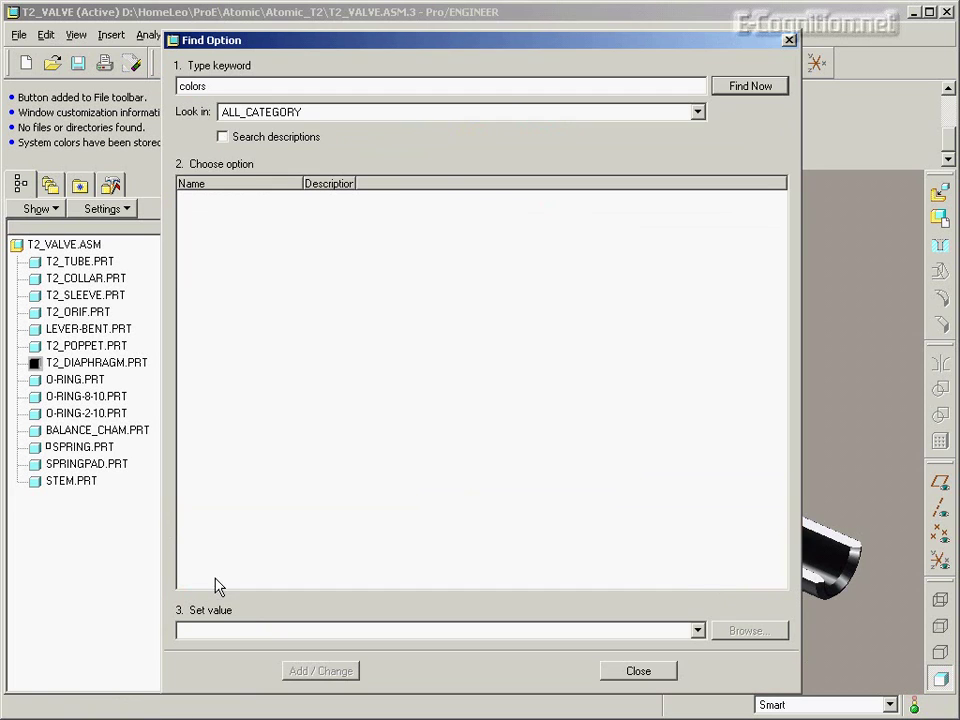
{"action": "left_click", "coordinate": [223, 86]}
{"action": "key", "text": "BackSpace"}
{"action": "left_click", "coordinate": [728, 88]}
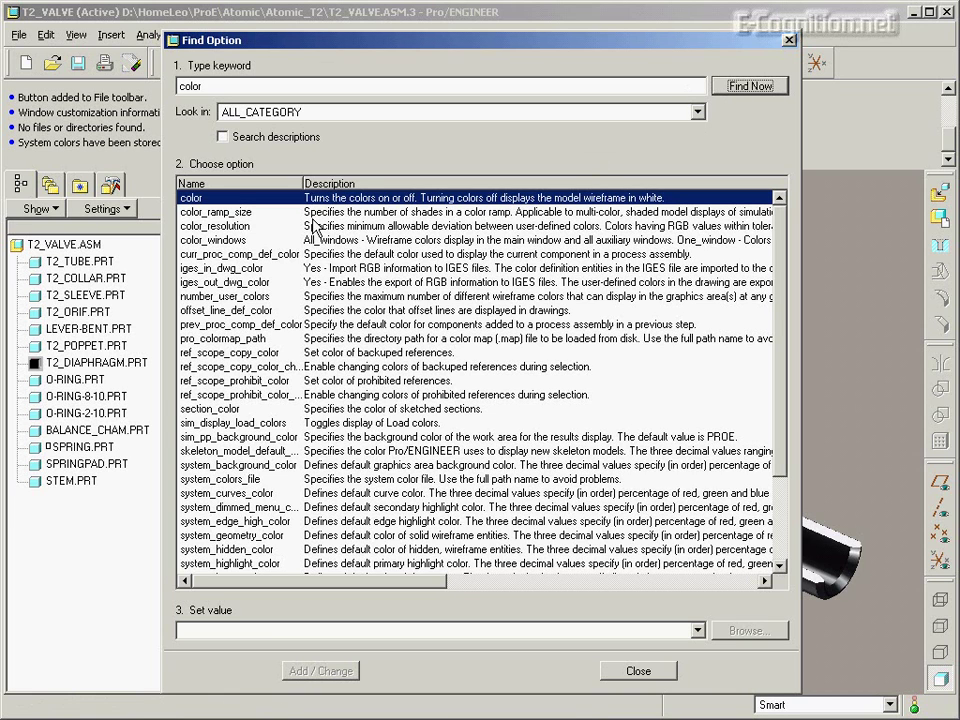
{"action": "left_click", "coordinate": [240, 480]}
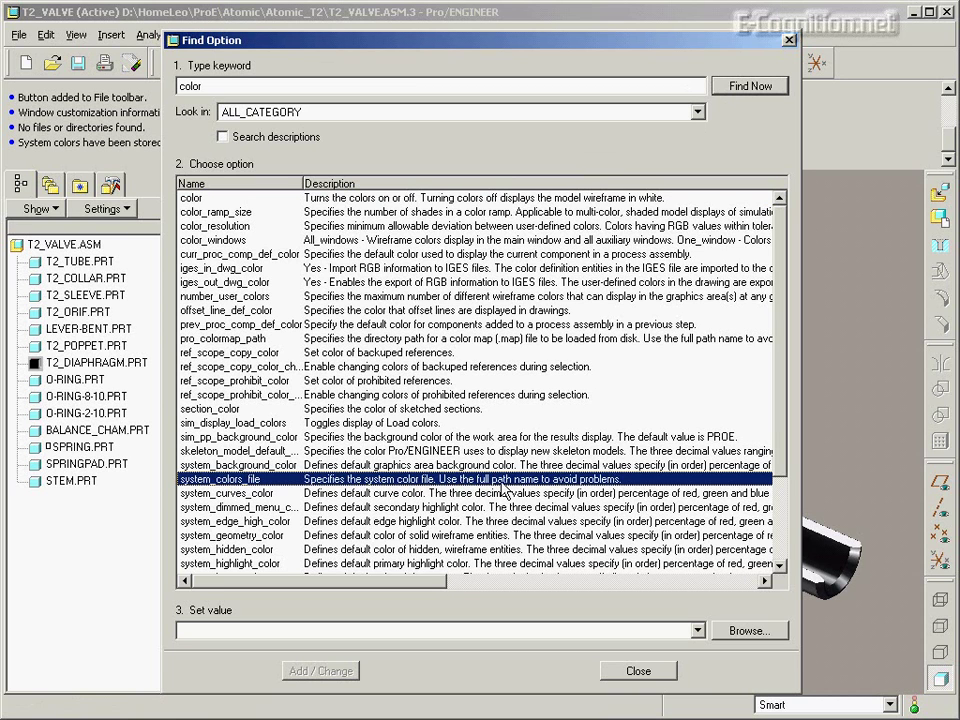
Set the option's value to D:\Working\syscol.scl, add it to config.pro, and close the search.
{"action": "left_click", "coordinate": [748, 630]}
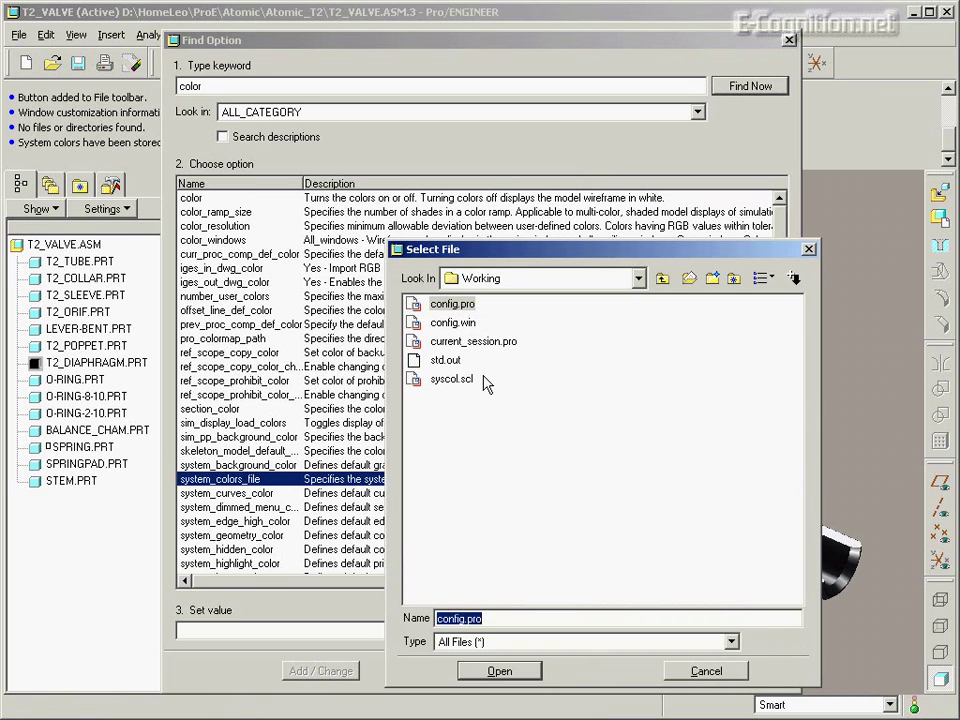
{"action": "left_click", "coordinate": [451, 380]}
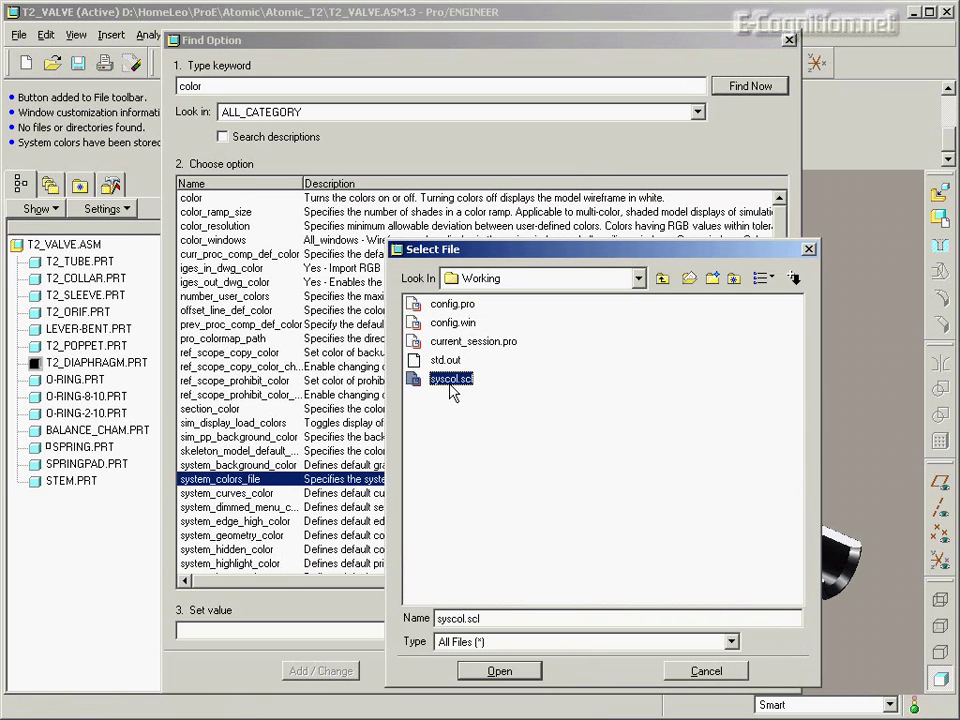
{"action": "left_click", "coordinate": [526, 671]}
{"action": "left_click", "coordinate": [332, 672]}
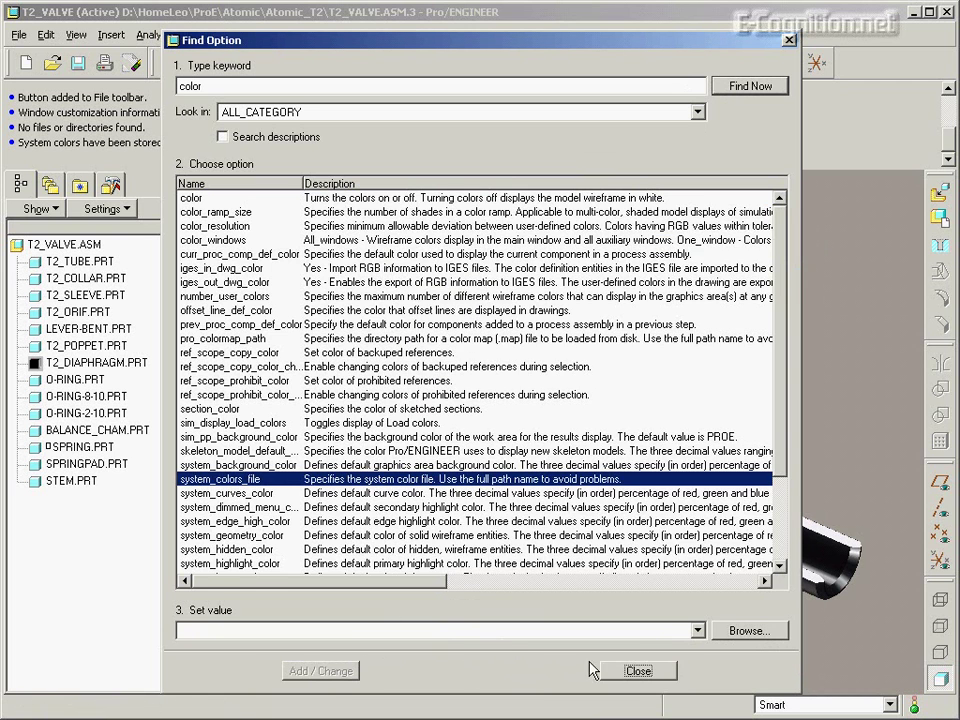
{"action": "left_click", "coordinate": [637, 671]}
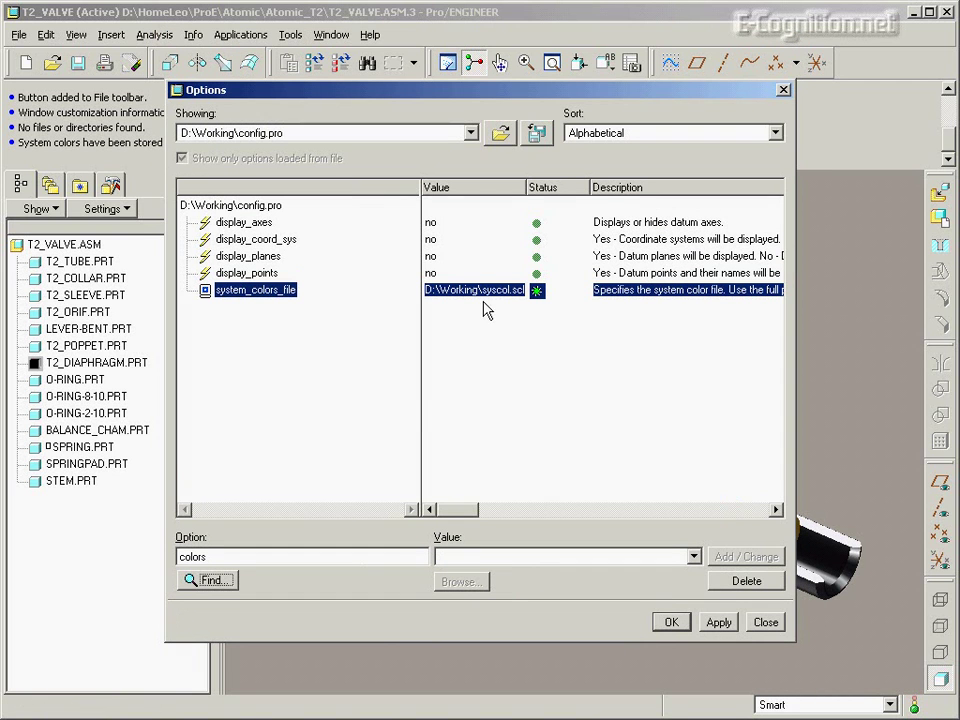
Apply the system_colors_file change to config.pro and close the Options dialog.
{"action": "left_click", "coordinate": [716, 621]}
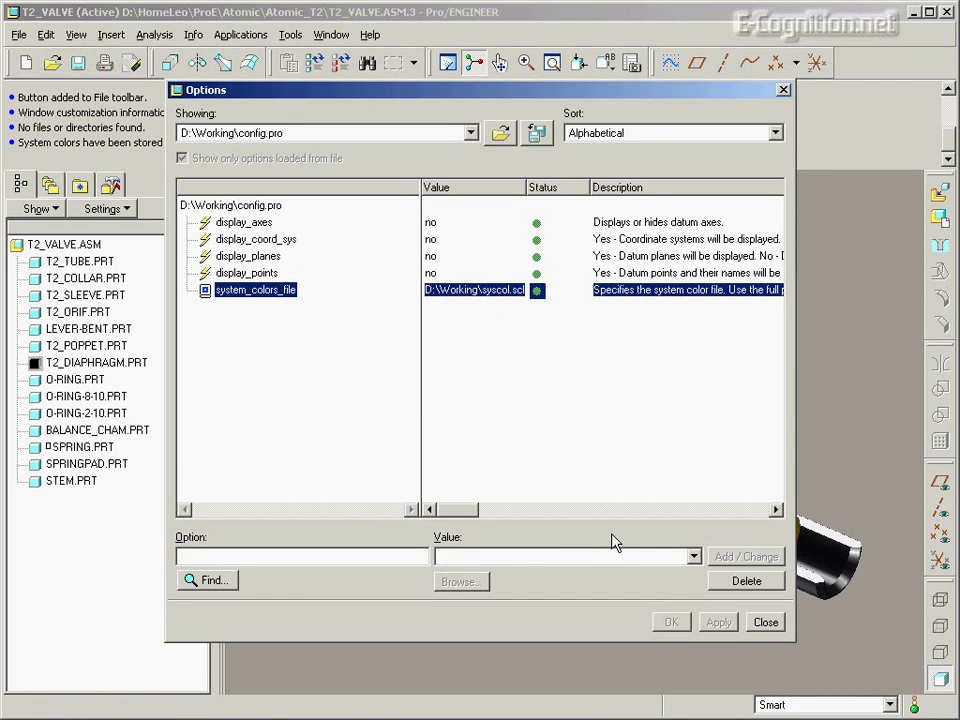
{"action": "left_click", "coordinate": [766, 622]}
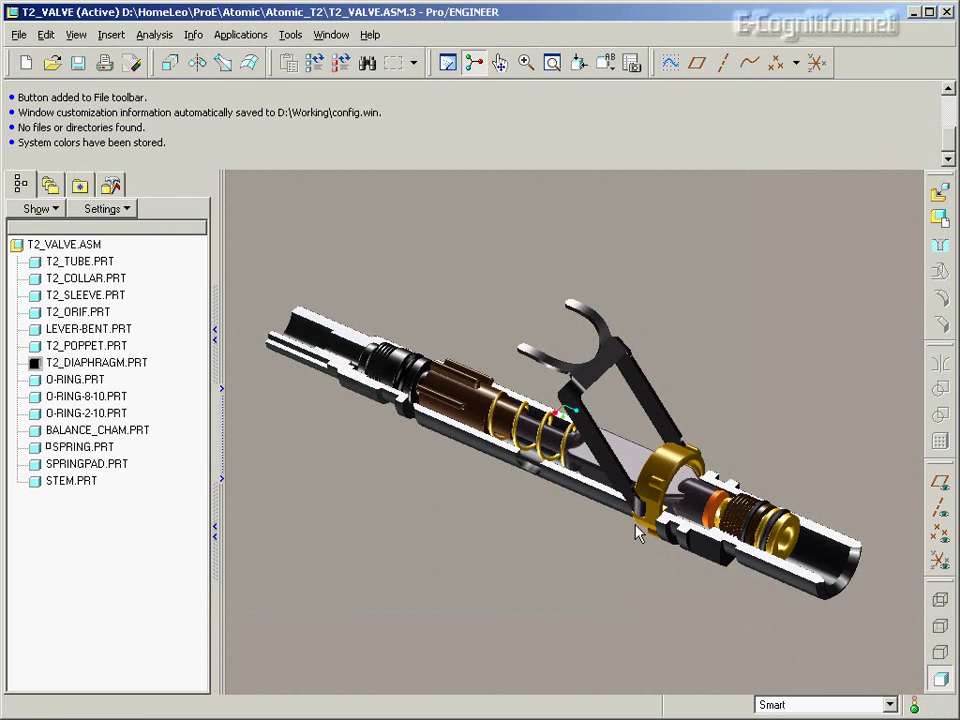